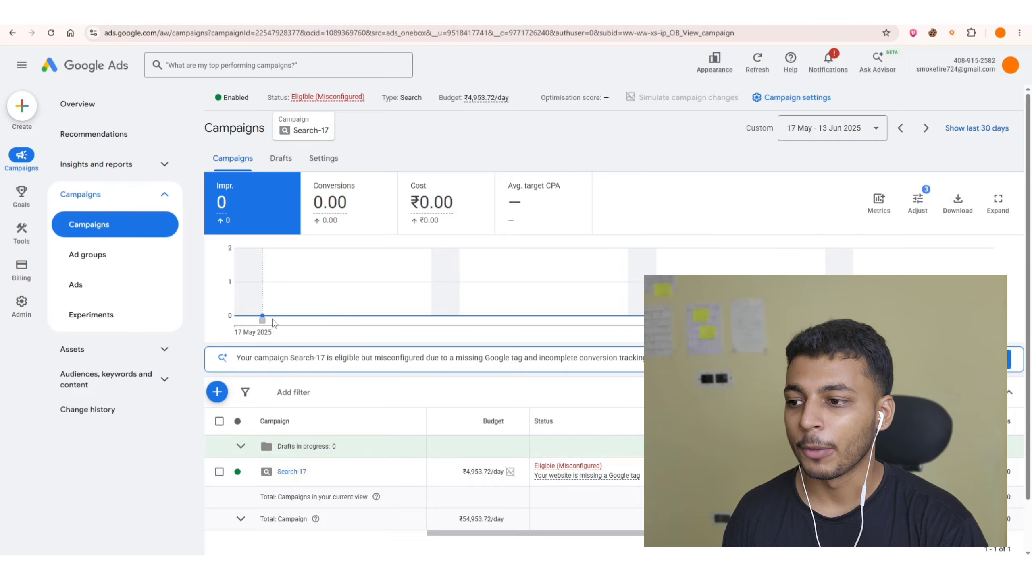
Open the Search-17 campaign and go to its Audiences page.
{"action": "scroll", "coordinate": [273, 320], "scroll_direction": "down", "scroll_amount": 1}
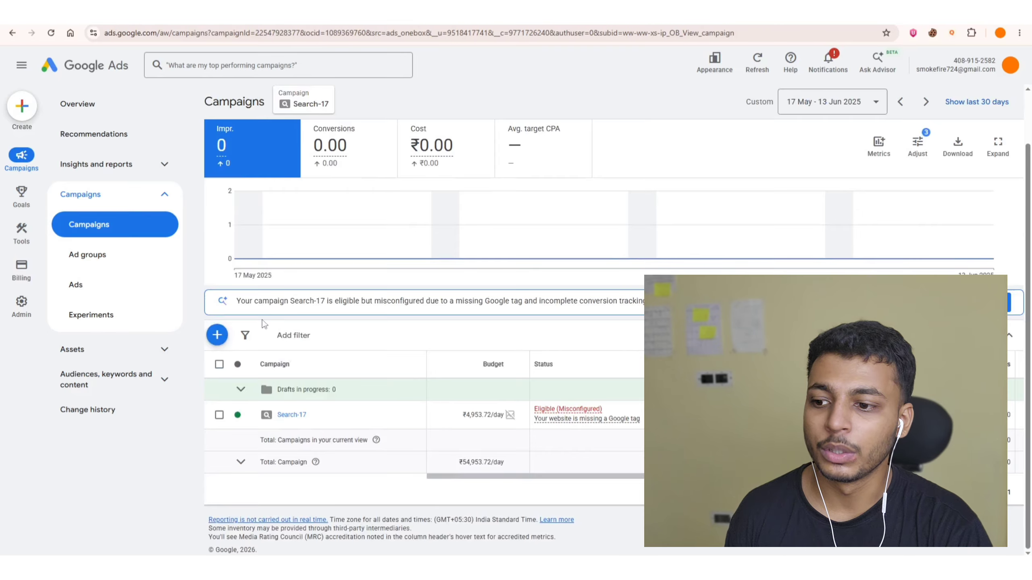
{"action": "left_click", "coordinate": [290, 414]}
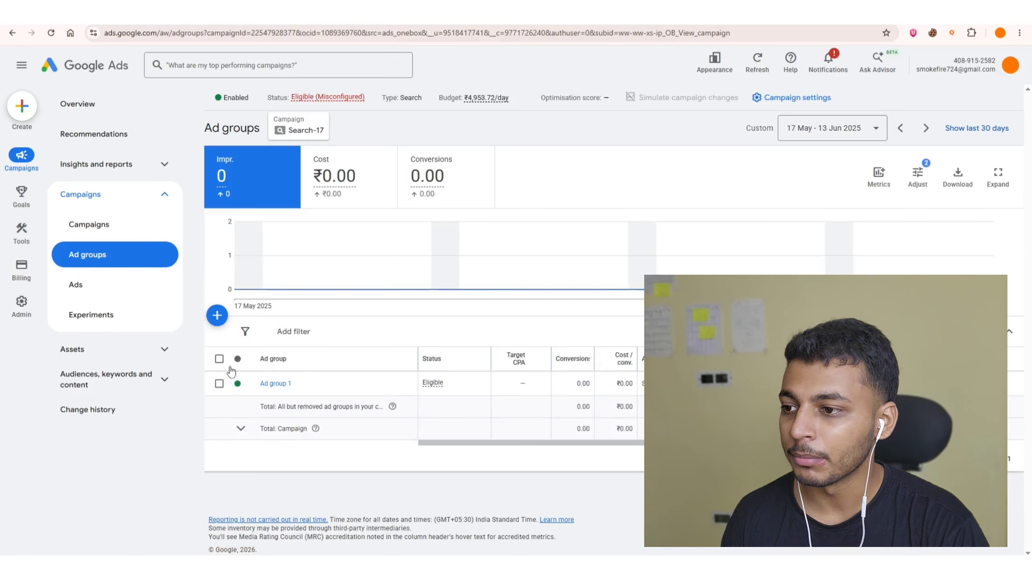
{"action": "left_click", "coordinate": [131, 201]}
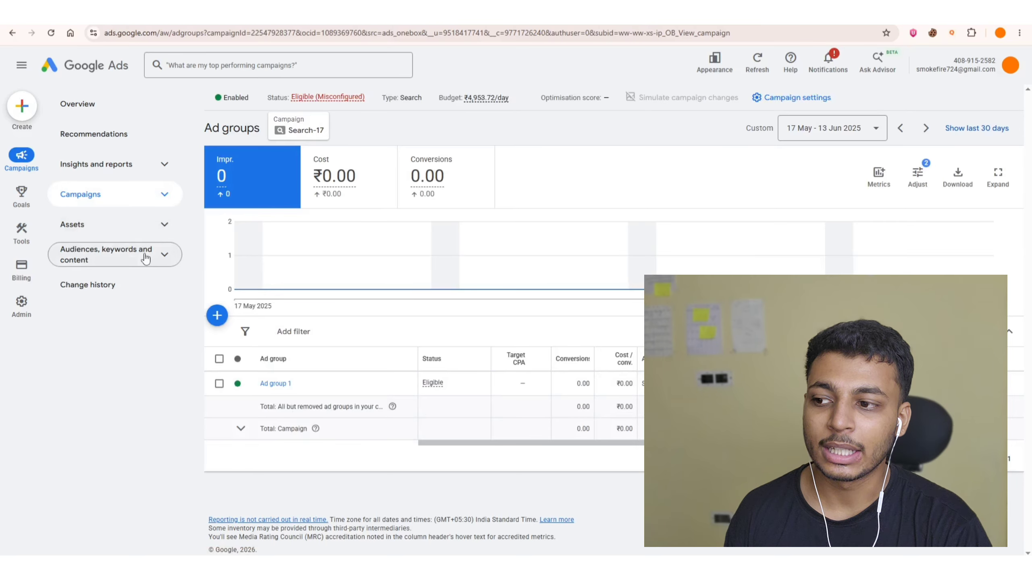
{"action": "left_click", "coordinate": [119, 256]}
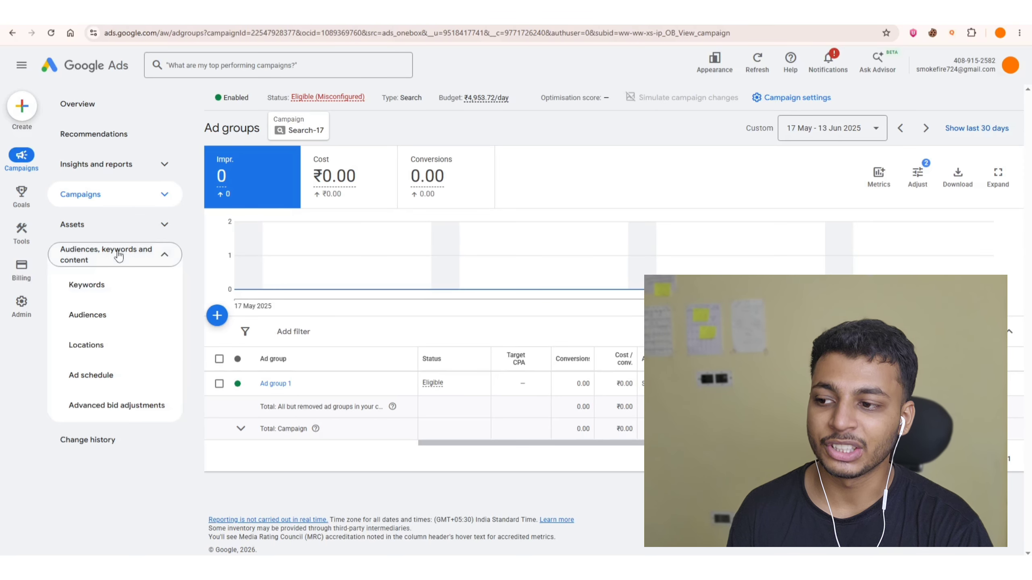
{"action": "left_click", "coordinate": [129, 323]}
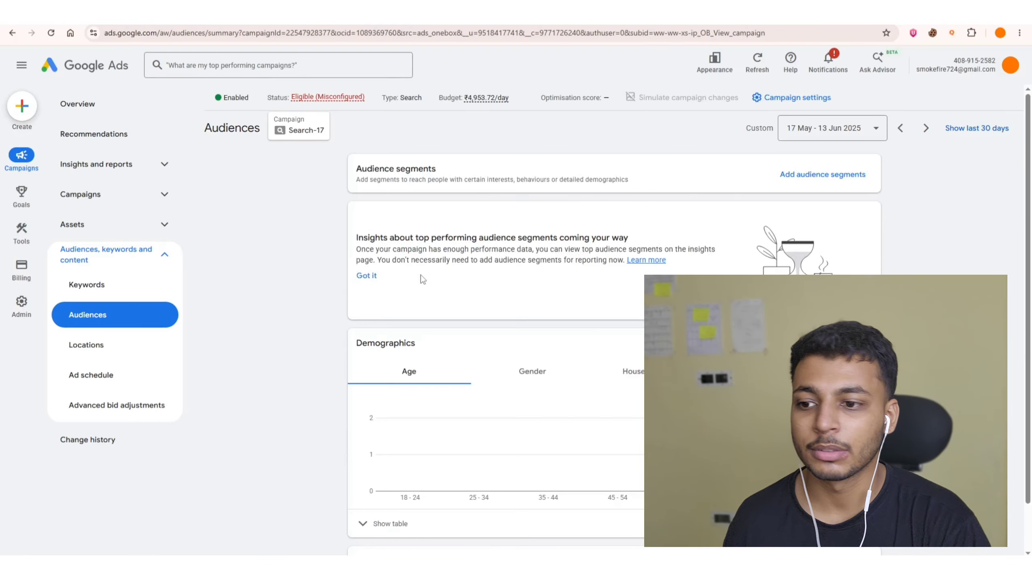
Show the age demographics table and exclude the 45 - 54 and 55 - 64 age ranges from the ad group.
{"action": "scroll", "coordinate": [421, 276], "scroll_direction": "down", "scroll_amount": 2}
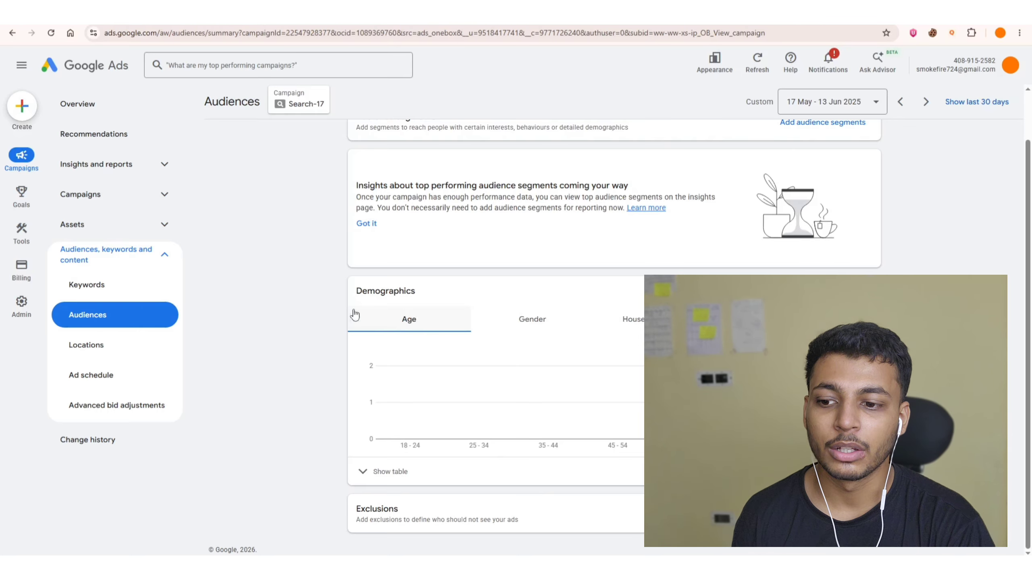
{"action": "left_click", "coordinate": [388, 472]}
{"action": "scroll", "coordinate": [322, 279], "scroll_direction": "down", "scroll_amount": 3}
{"action": "scroll", "coordinate": [328, 351], "scroll_direction": "down", "scroll_amount": 1}
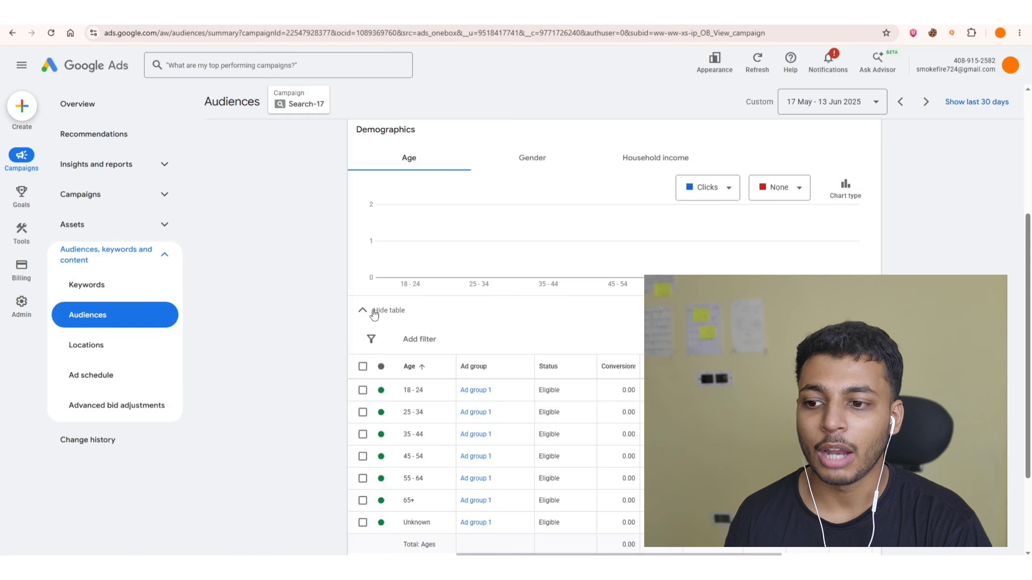
{"action": "scroll", "coordinate": [297, 256], "scroll_direction": "down", "scroll_amount": 1}
{"action": "scroll", "coordinate": [298, 257], "scroll_direction": "down", "scroll_amount": 1}
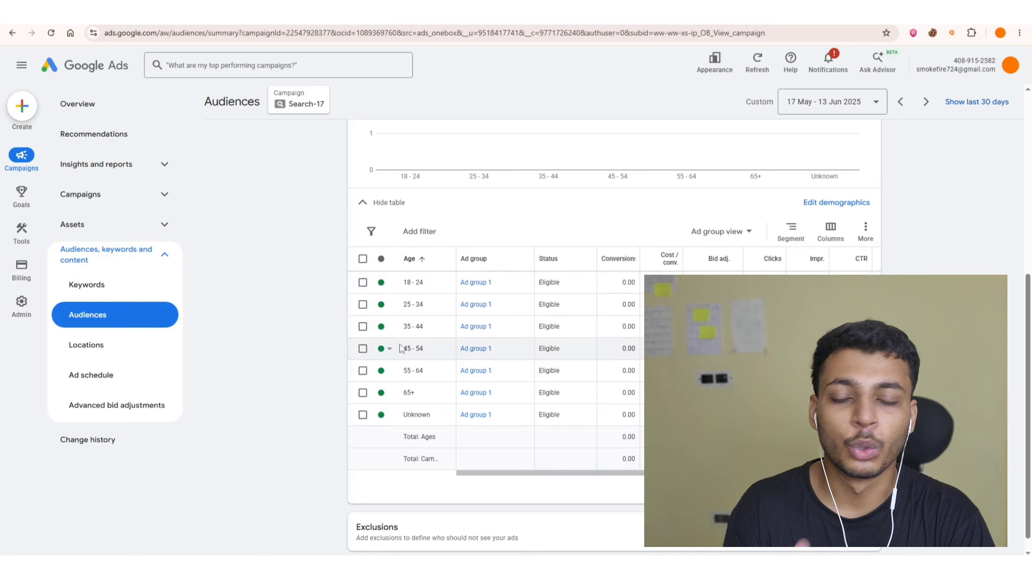
{"action": "left_click", "coordinate": [363, 349]}
{"action": "left_click", "coordinate": [363, 370]}
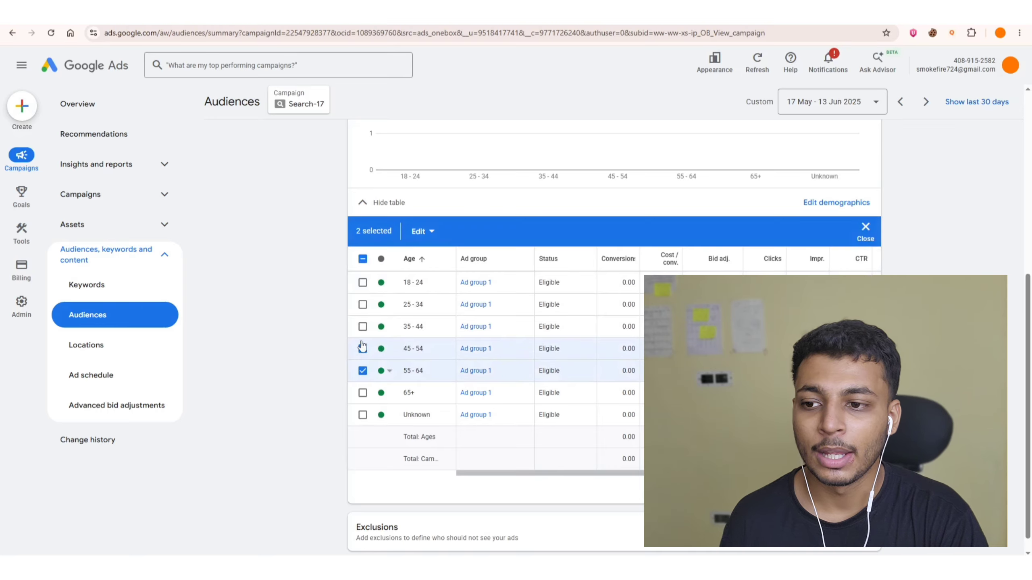
{"action": "left_click", "coordinate": [423, 231]}
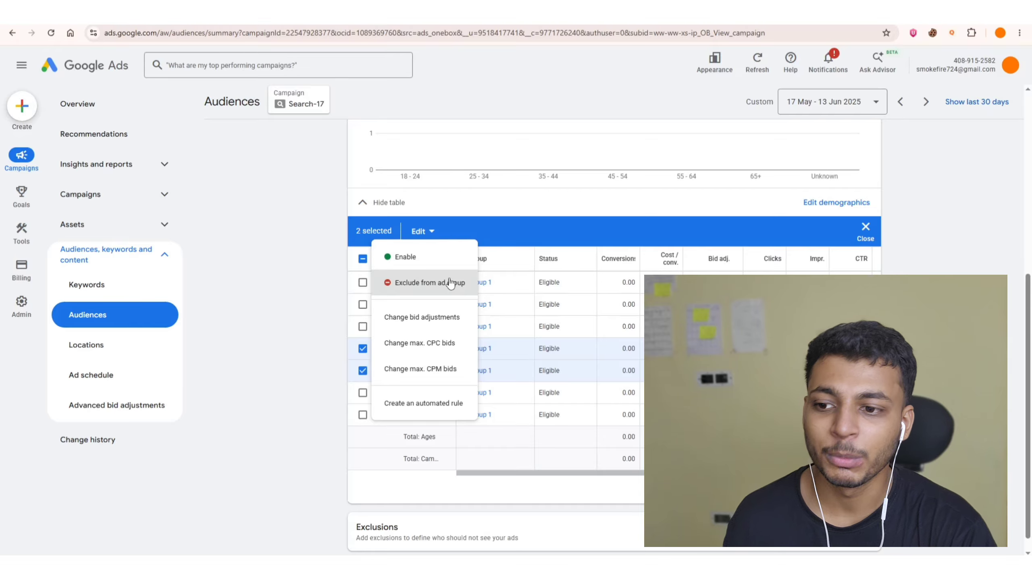
{"action": "left_click", "coordinate": [420, 285]}
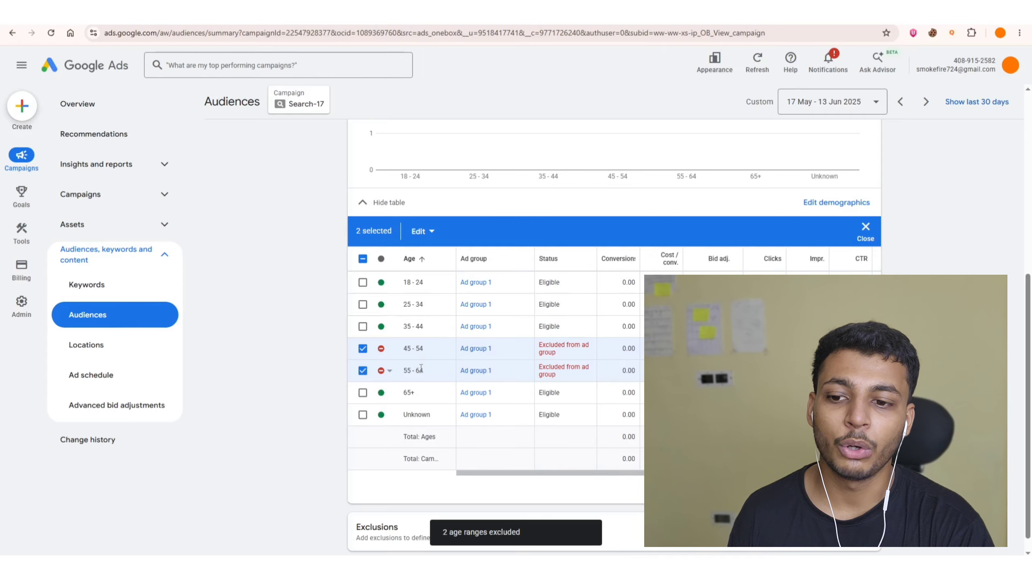
{"action": "double_click", "coordinate": [549, 353]}
{"action": "left_click", "coordinate": [556, 348]}
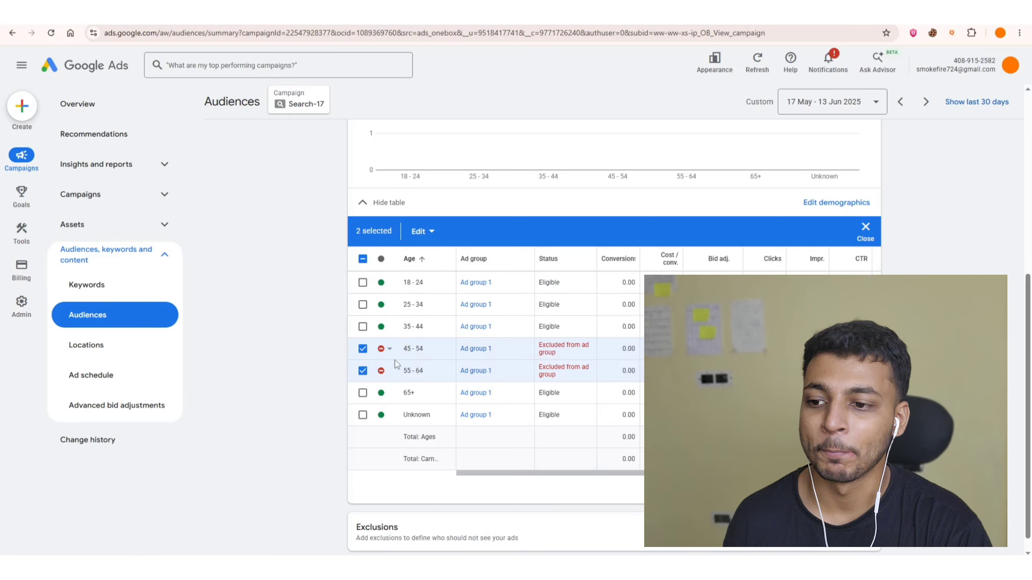
{"action": "left_click", "coordinate": [363, 349]}
{"action": "left_click", "coordinate": [361, 373]}
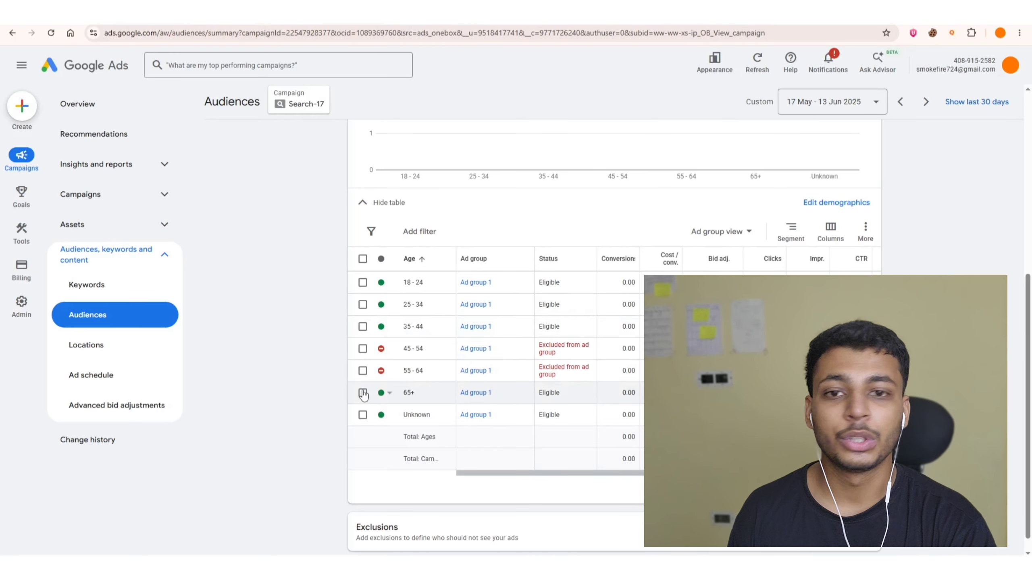
{"action": "left_click", "coordinate": [363, 394]}
{"action": "left_click", "coordinate": [422, 232]}
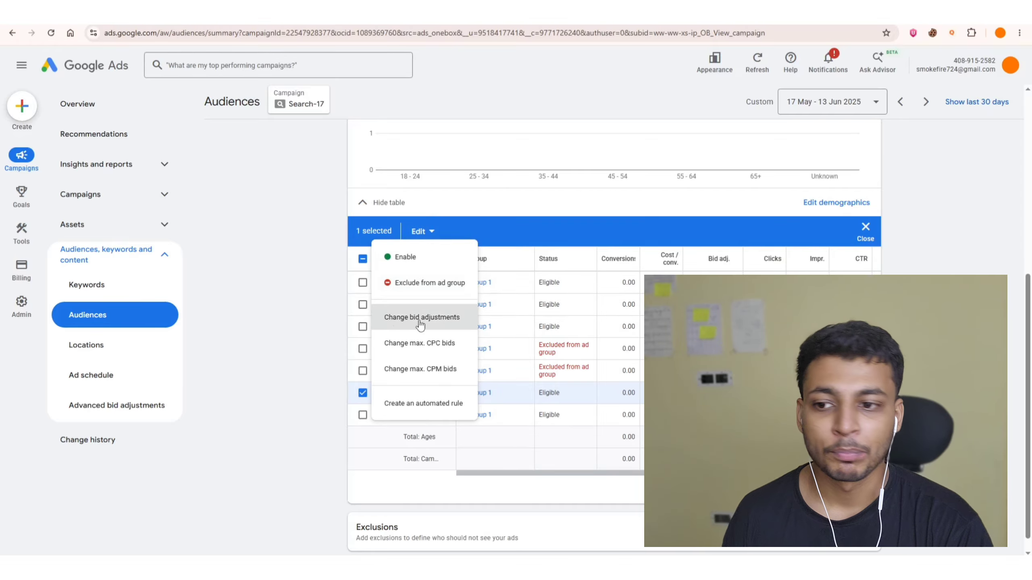
{"action": "left_click", "coordinate": [296, 309]}
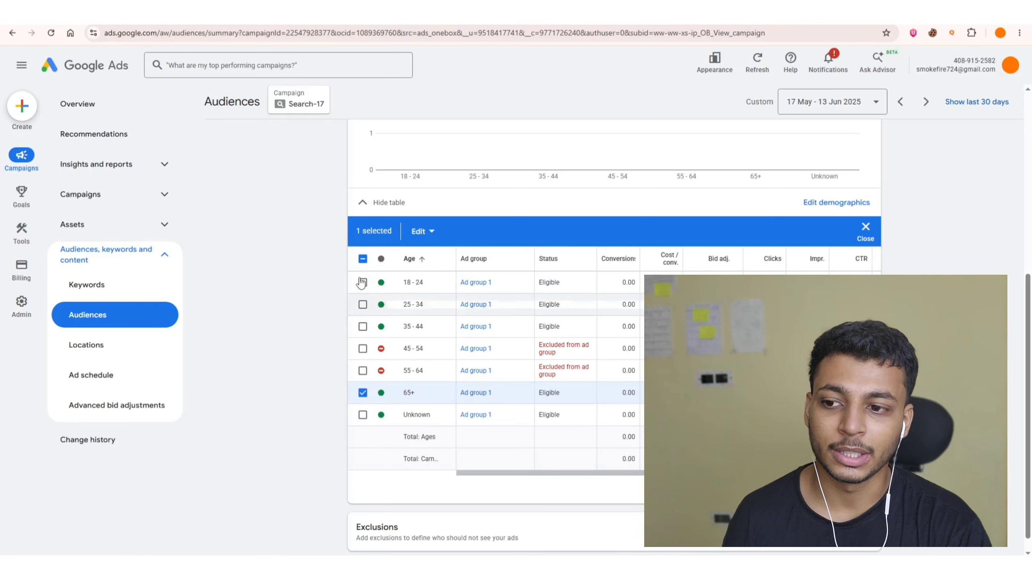
{"action": "left_click", "coordinate": [362, 258]}
{"action": "left_click", "coordinate": [362, 259]}
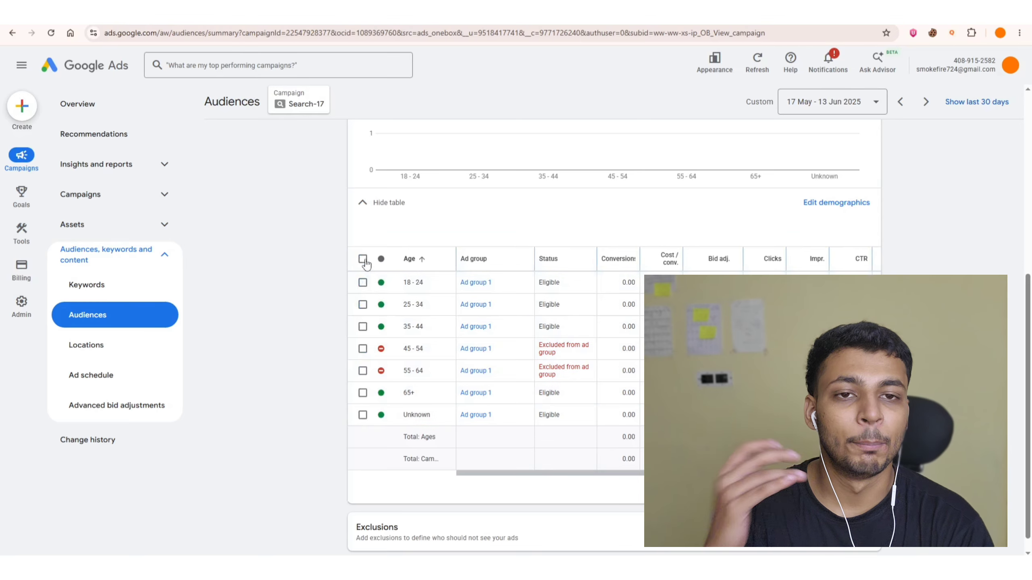
Increase the bid adjustment for the 65+ age range by 10%.
{"action": "left_click", "coordinate": [363, 393]}
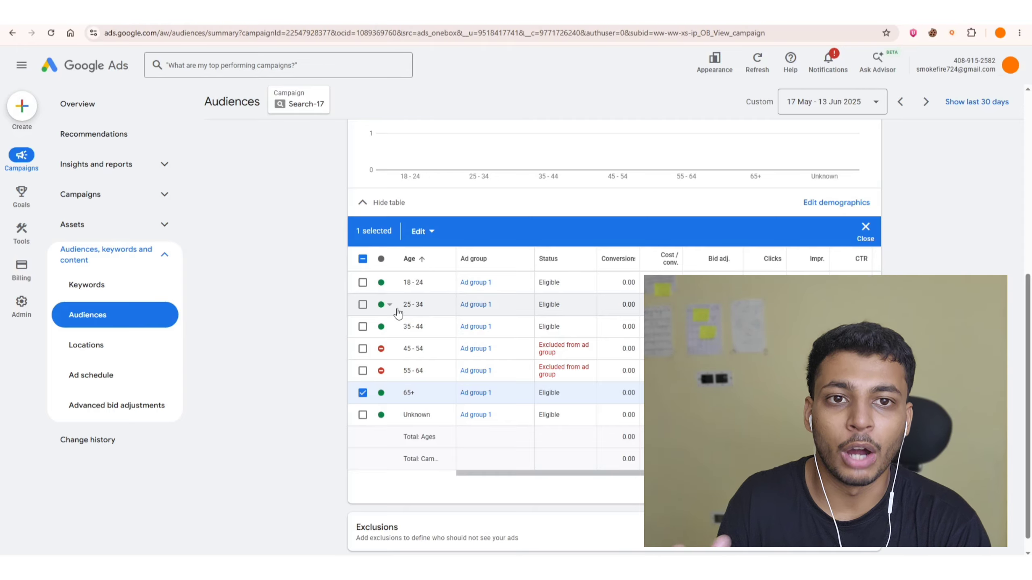
{"action": "left_click", "coordinate": [423, 232]}
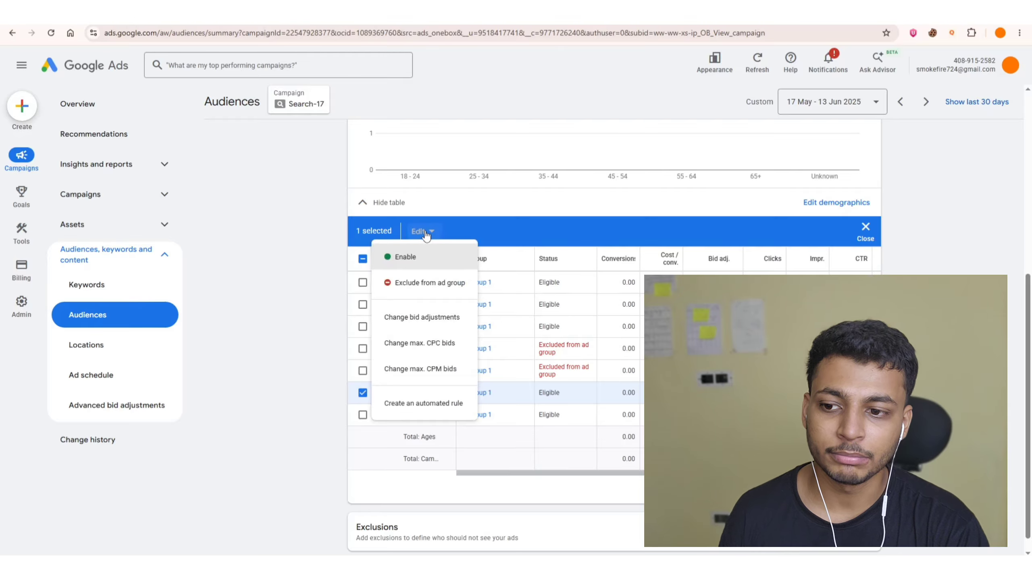
{"action": "left_click", "coordinate": [425, 318]}
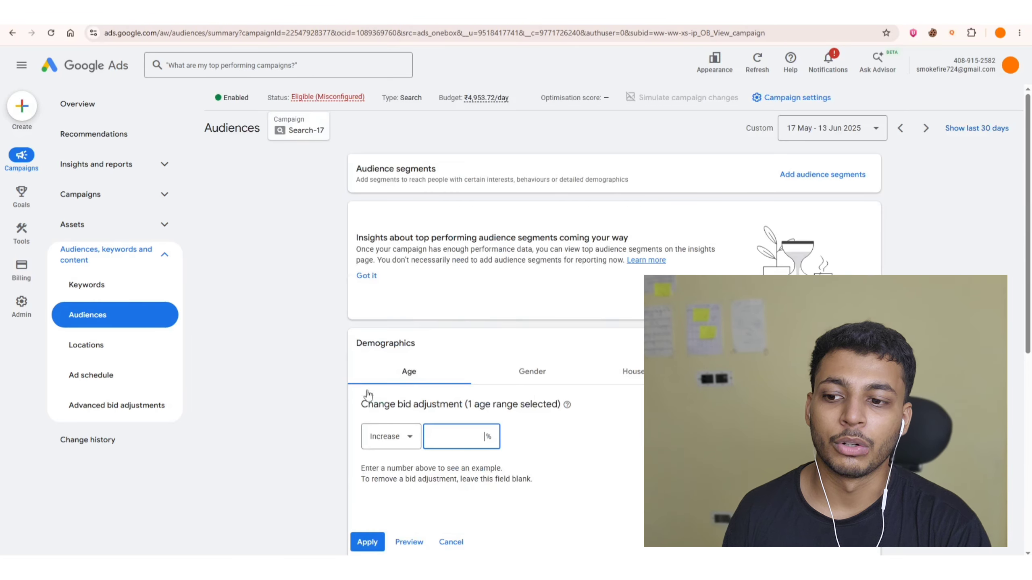
{"action": "scroll", "coordinate": [373, 387], "scroll_direction": "down", "scroll_amount": 2}
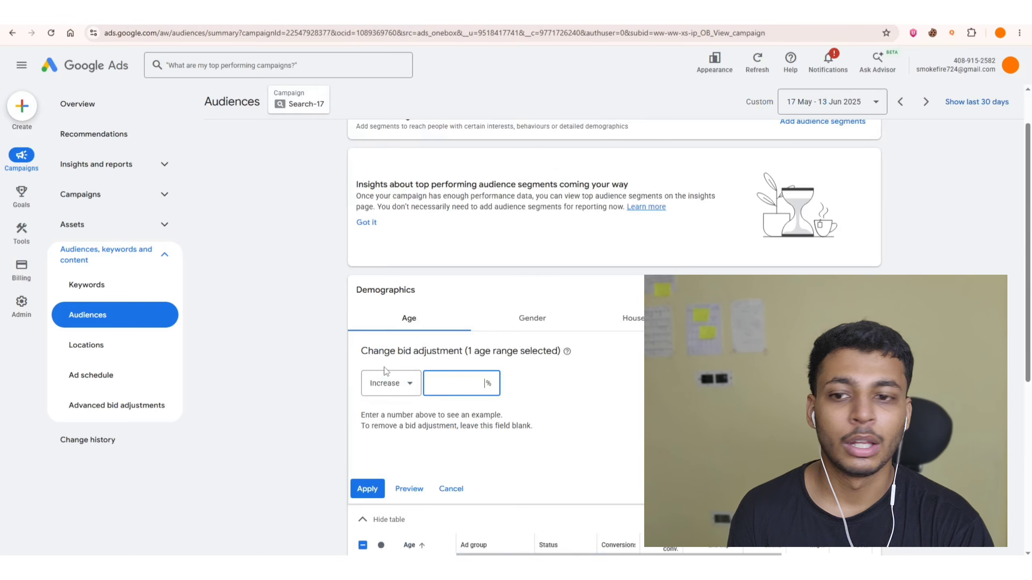
{"action": "left_click_drag", "start_coordinate": [369, 351], "coordinate": [474, 350]}
{"action": "left_click", "coordinate": [495, 351]}
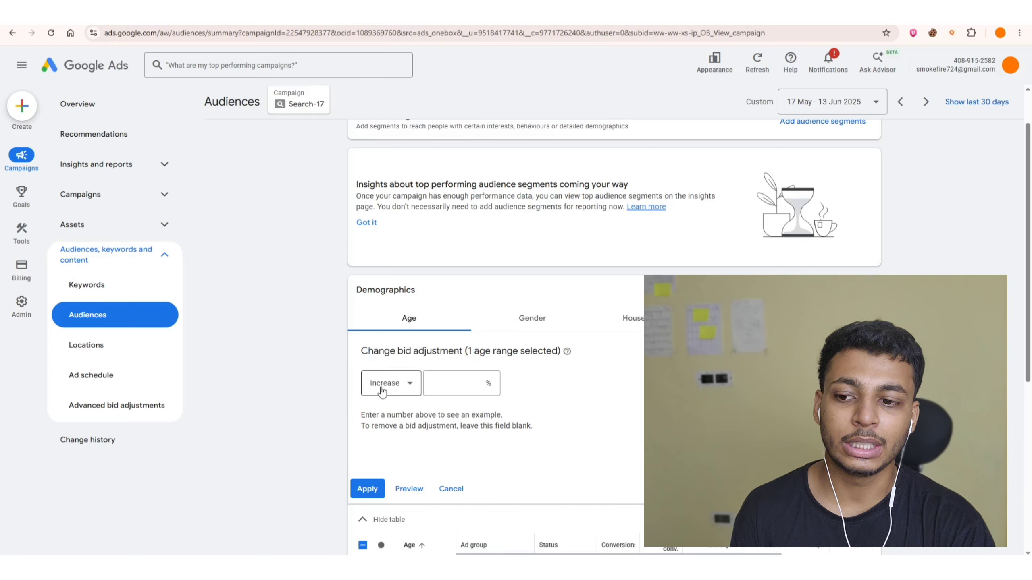
{"action": "left_click", "coordinate": [474, 386]}
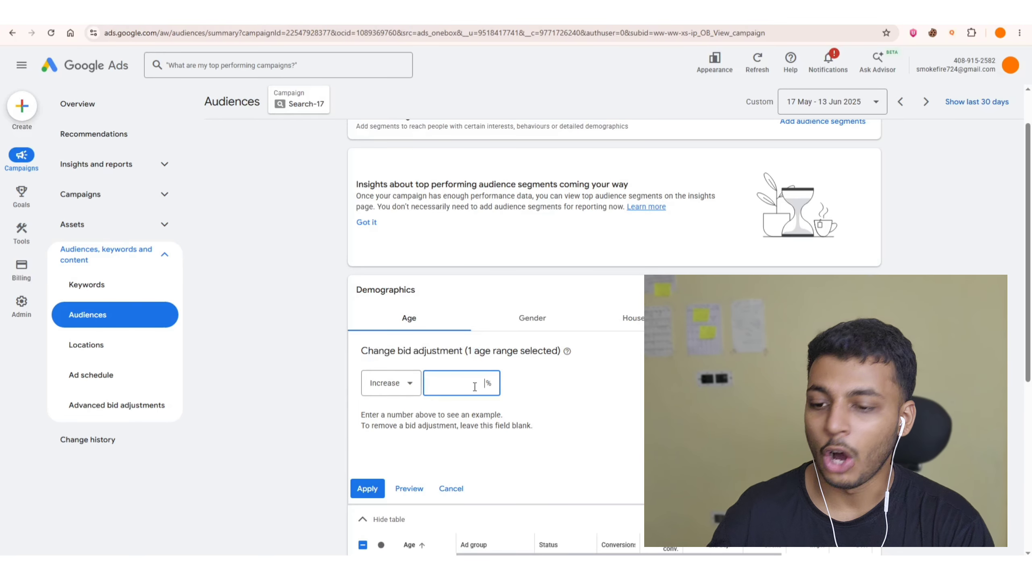
{"action": "type", "text": "10"}
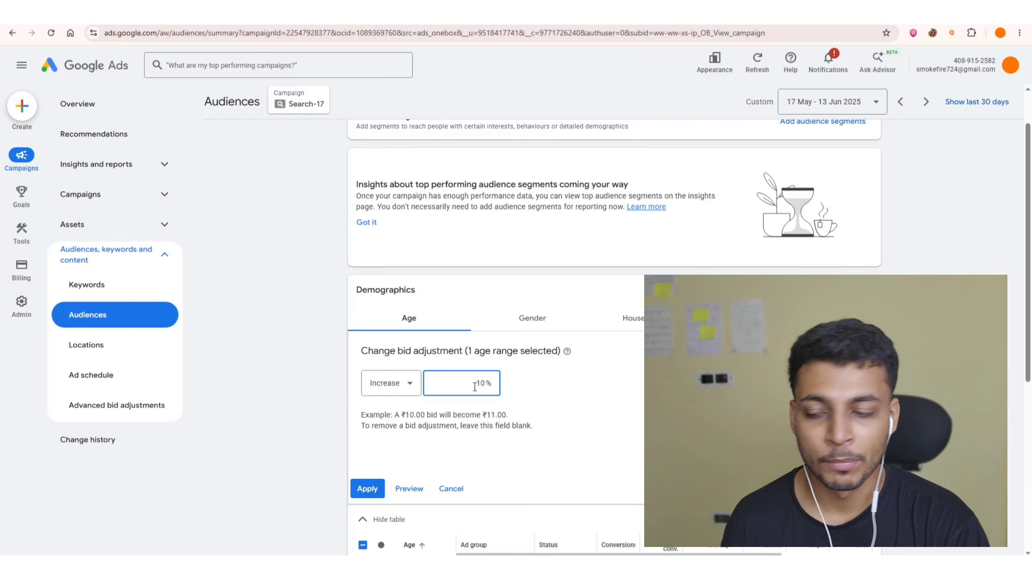
{"action": "scroll", "coordinate": [309, 320], "scroll_direction": "down", "scroll_amount": 3}
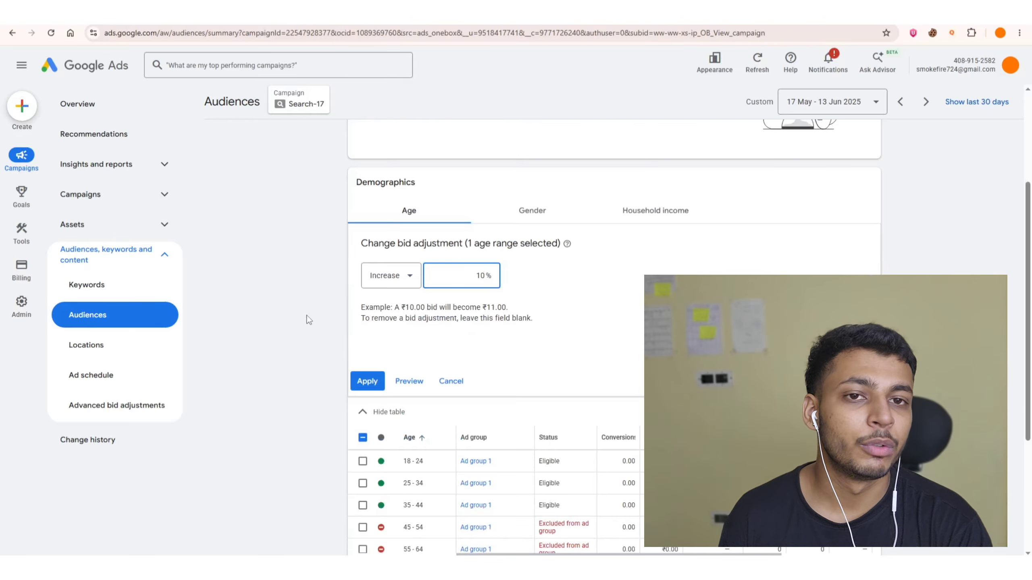
{"action": "left_click", "coordinate": [377, 286]}
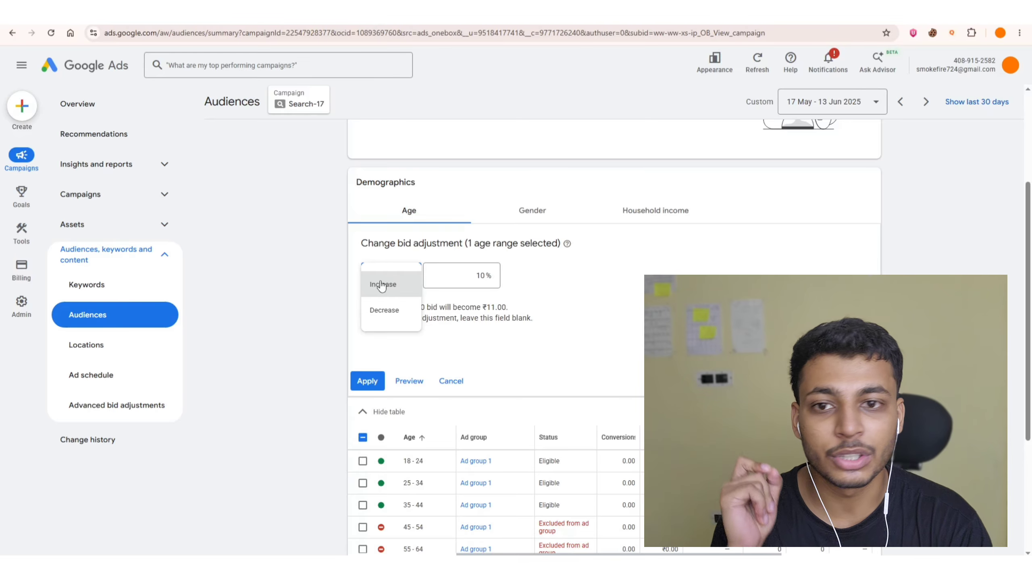
{"action": "left_click", "coordinate": [382, 285]}
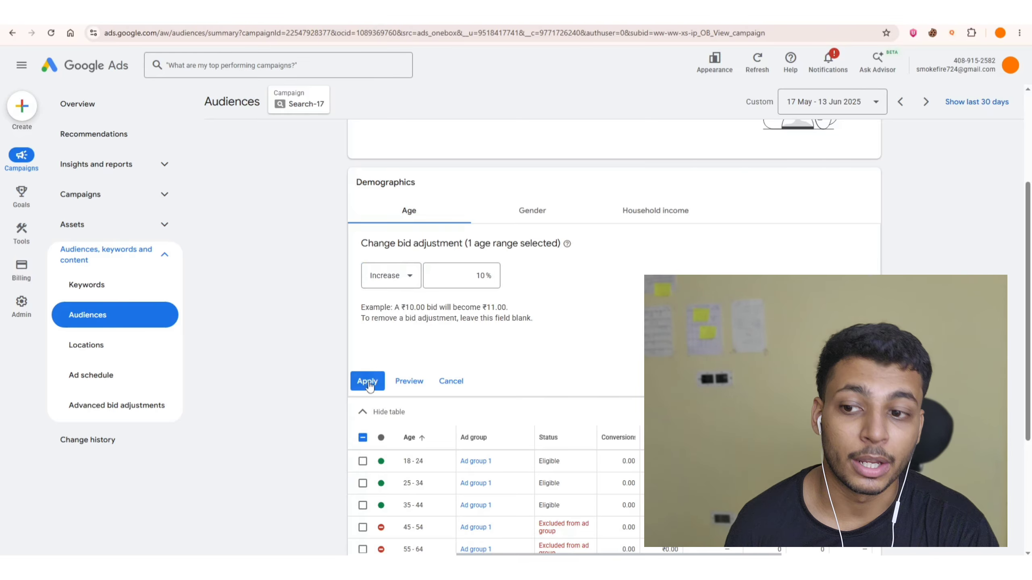
{"action": "left_click", "coordinate": [368, 382]}
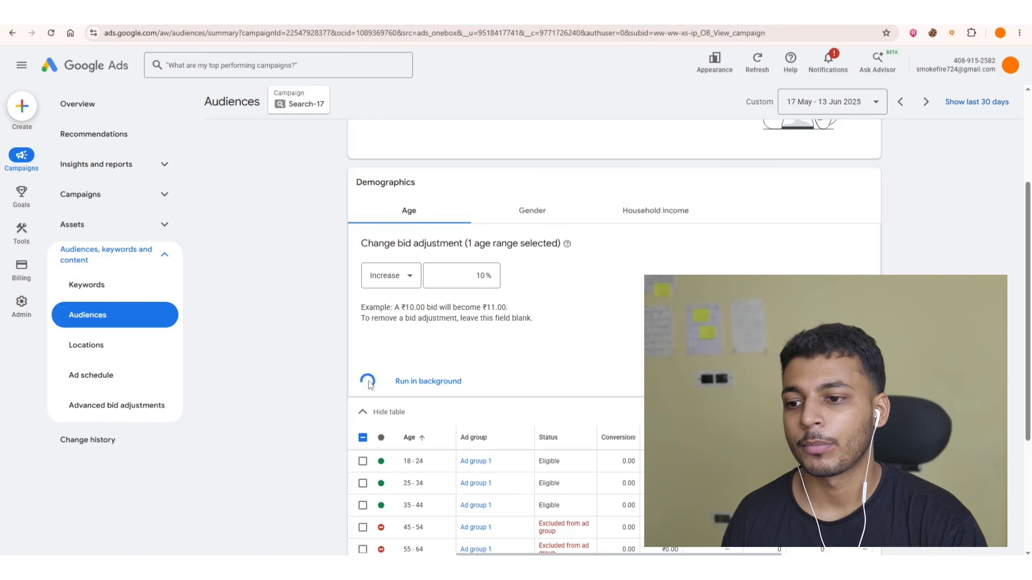
{"action": "scroll", "coordinate": [309, 307], "scroll_direction": "down", "scroll_amount": 1}
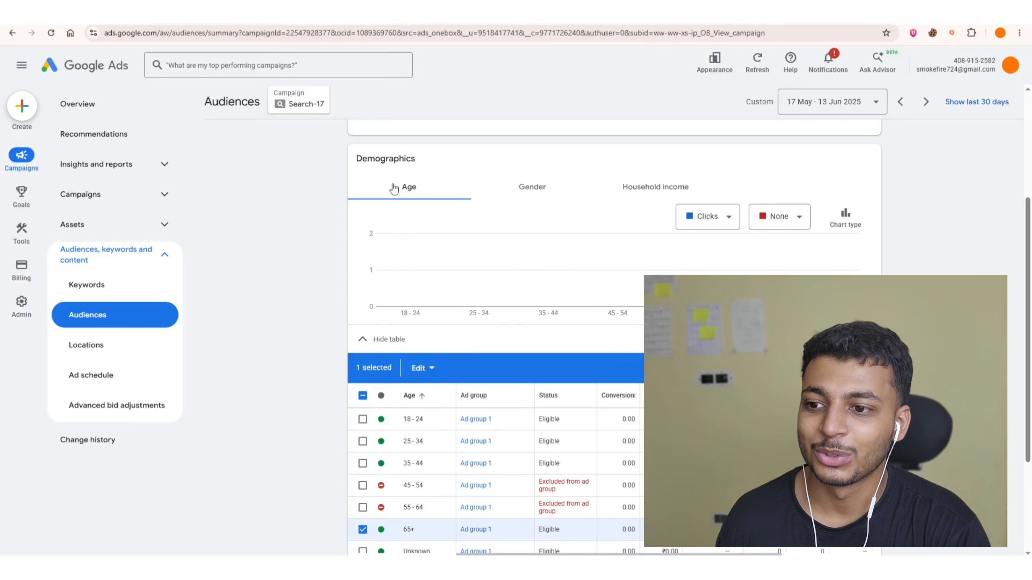
{"action": "scroll", "coordinate": [316, 303], "scroll_direction": "down", "scroll_amount": 4}
{"action": "left_click", "coordinate": [362, 240]}
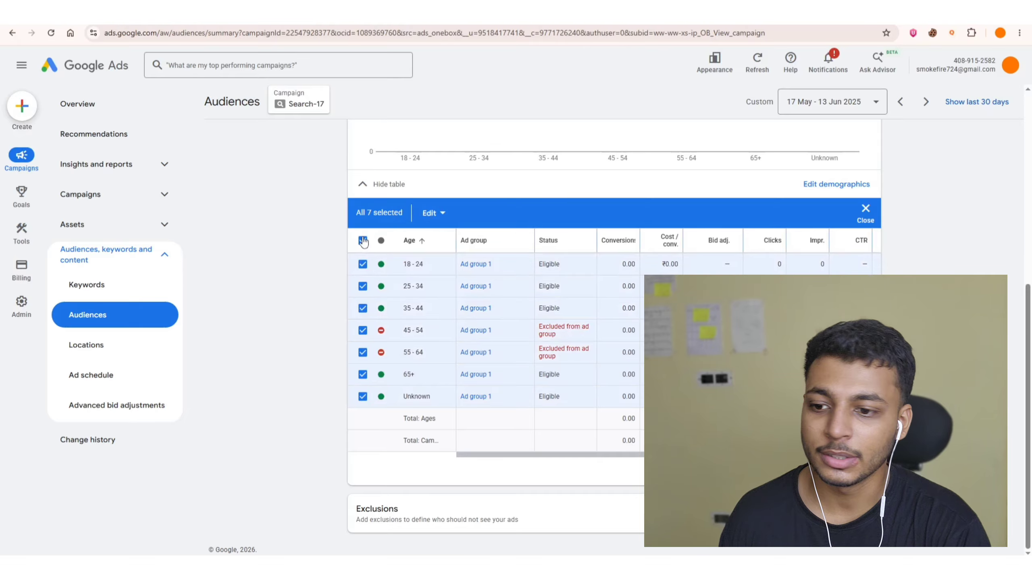
{"action": "left_click", "coordinate": [362, 240]}
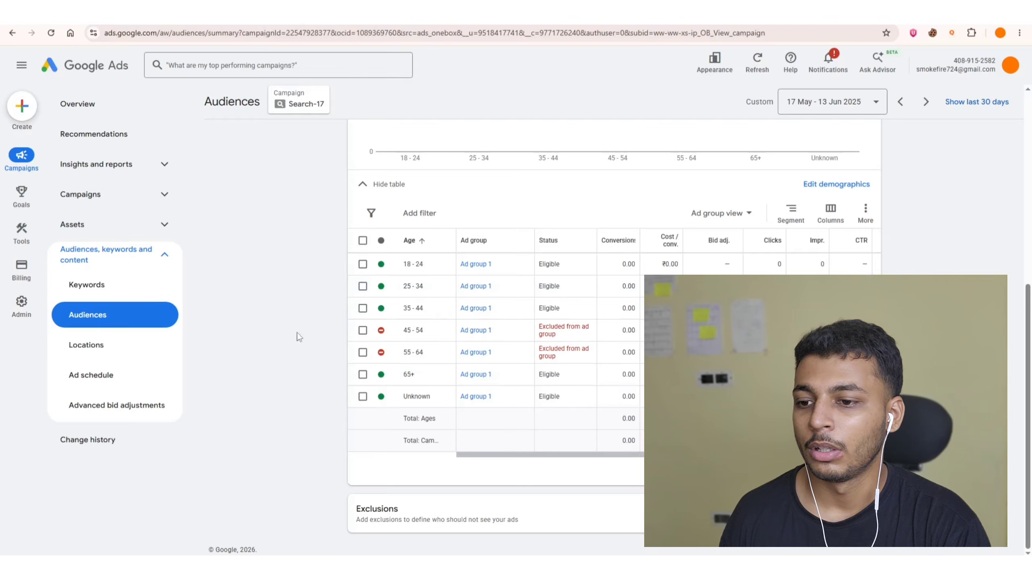
Switch to the gender demographics and exclude Male and Unknown from the ad group.
{"action": "scroll", "coordinate": [305, 319], "scroll_direction": "up", "scroll_amount": 4}
{"action": "scroll", "coordinate": [306, 320], "scroll_direction": "up", "scroll_amount": 1}
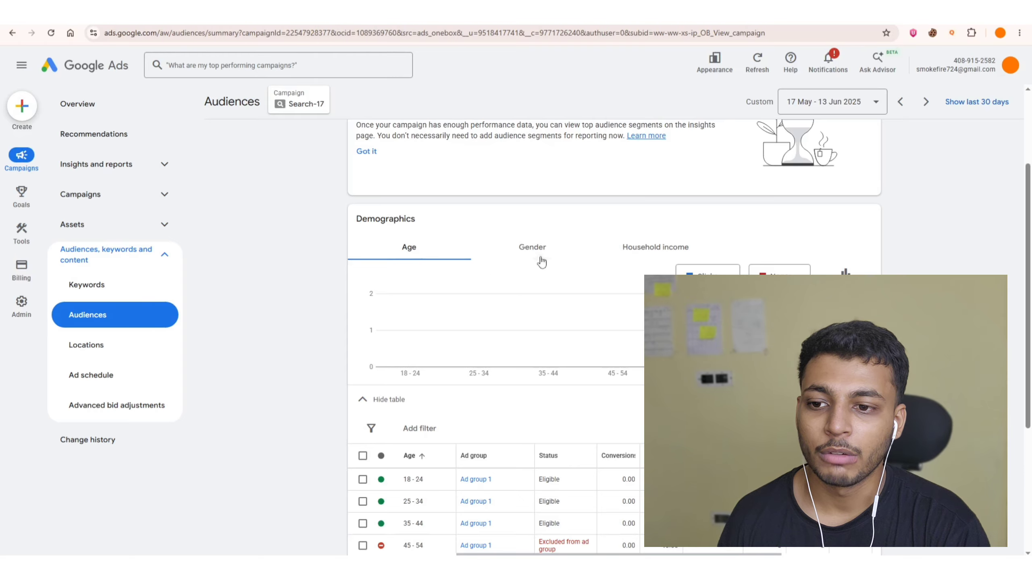
{"action": "left_click", "coordinate": [527, 258]}
{"action": "scroll", "coordinate": [386, 258], "scroll_direction": "down", "scroll_amount": 2}
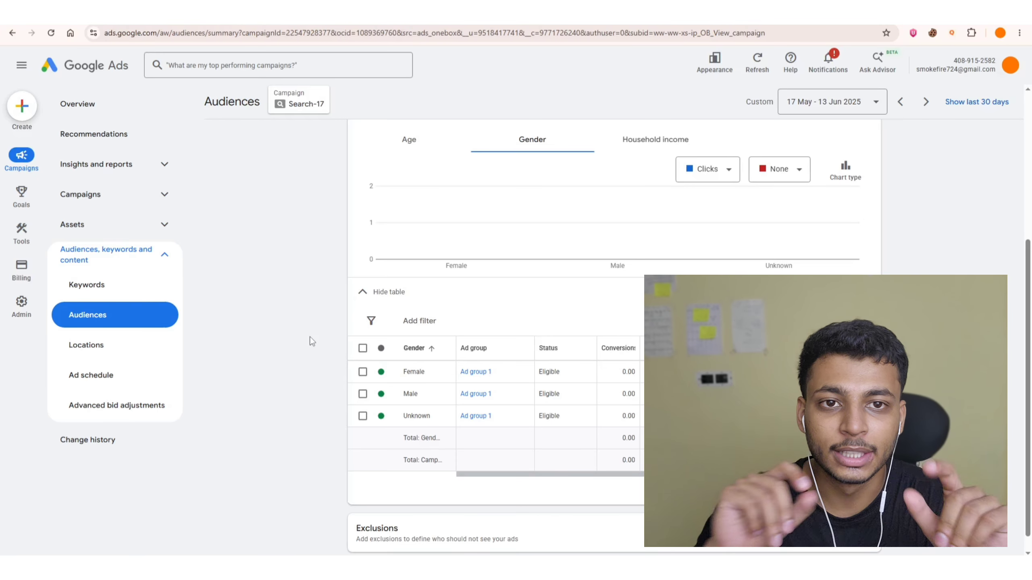
{"action": "left_click", "coordinate": [362, 394]}
{"action": "left_click", "coordinate": [364, 423]}
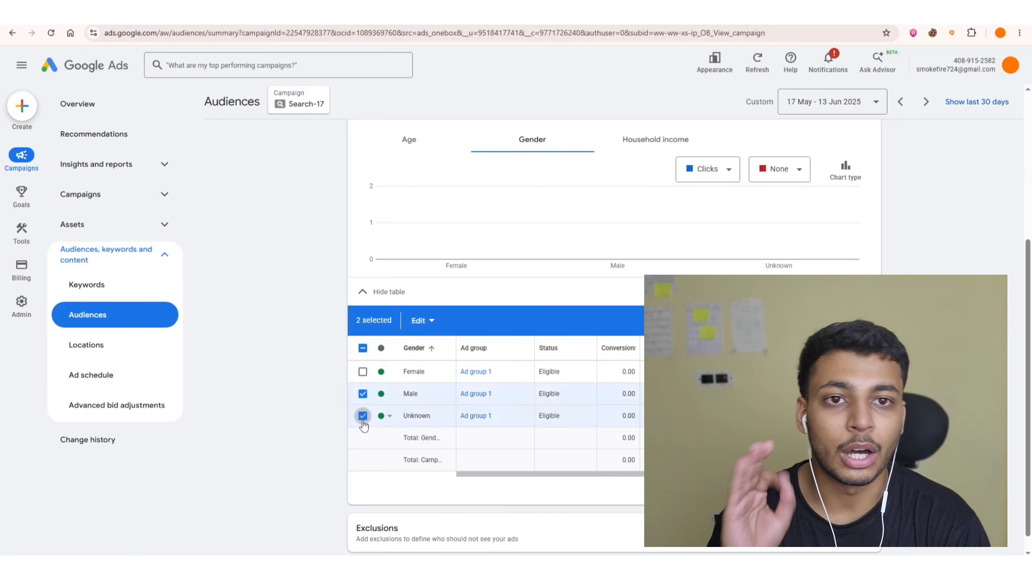
{"action": "left_click", "coordinate": [418, 321]}
{"action": "left_click", "coordinate": [410, 433]}
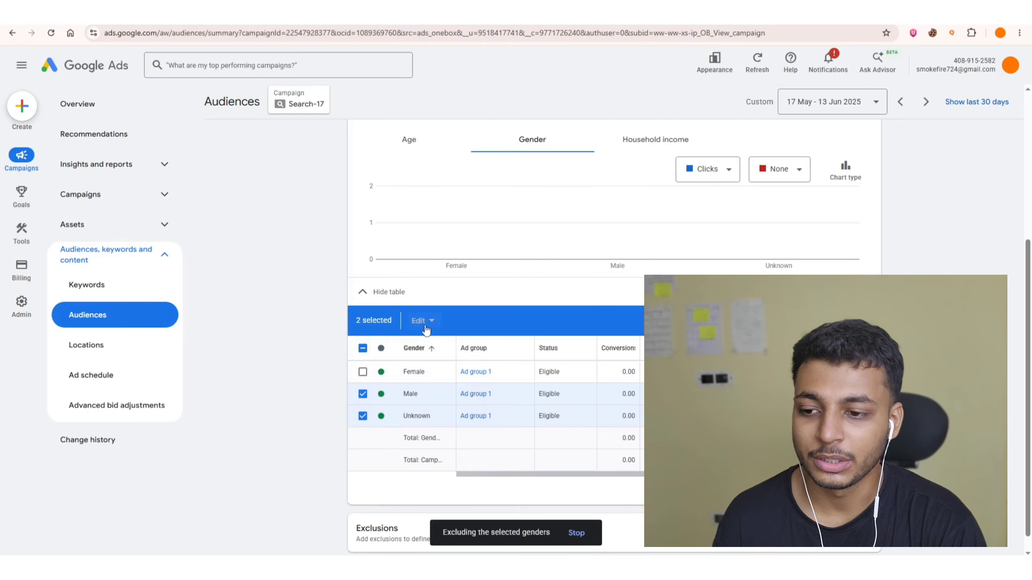
{"action": "left_click", "coordinate": [424, 327]}
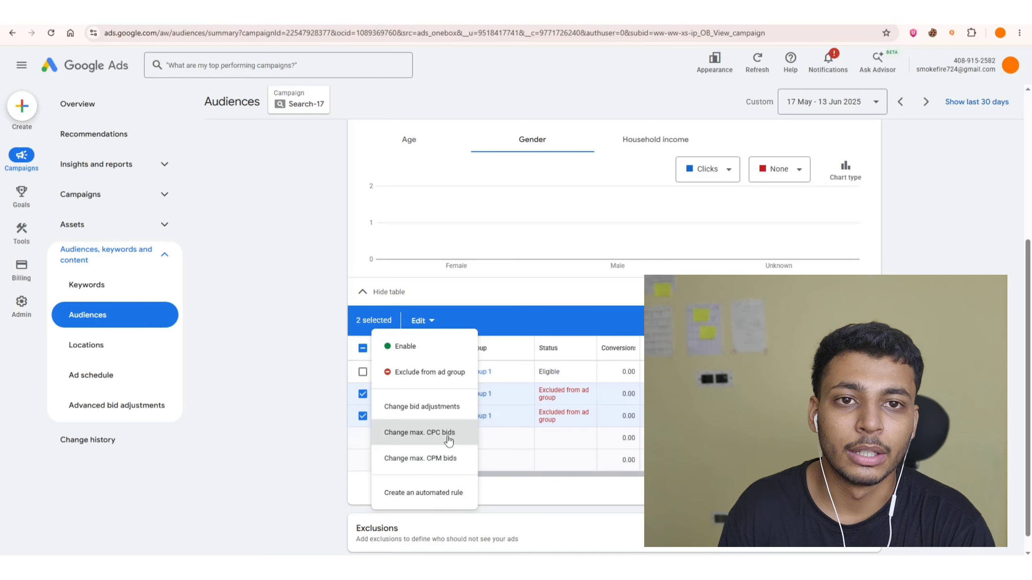
Switch to the household income demographics and exclude the 41 - 50%, Lower 50% and Unknown income ranges from the ad group.
{"action": "left_click", "coordinate": [280, 346]}
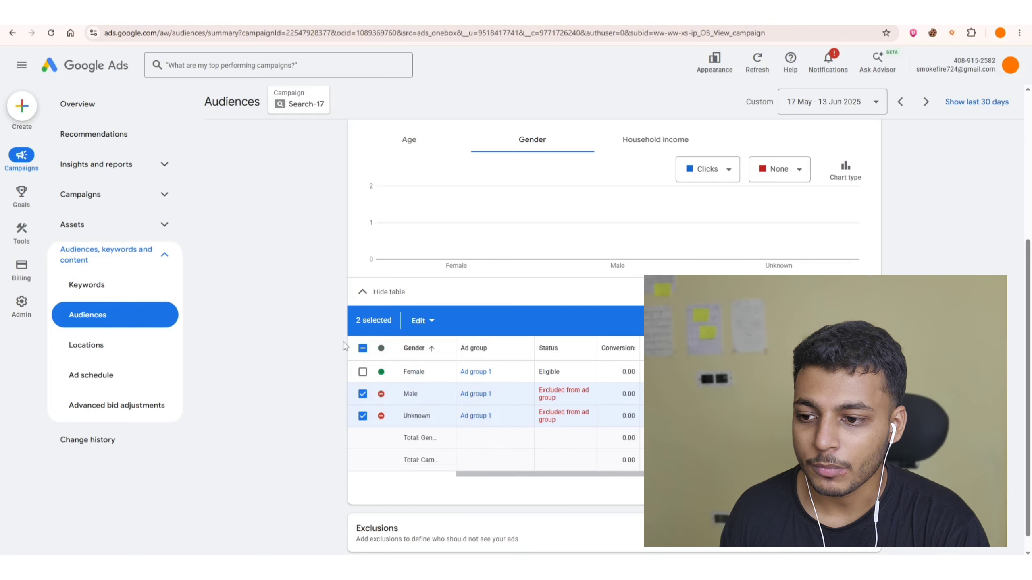
{"action": "left_click", "coordinate": [363, 348]}
{"action": "left_click", "coordinate": [363, 349]}
{"action": "scroll", "coordinate": [327, 363], "scroll_direction": "up", "scroll_amount": 4}
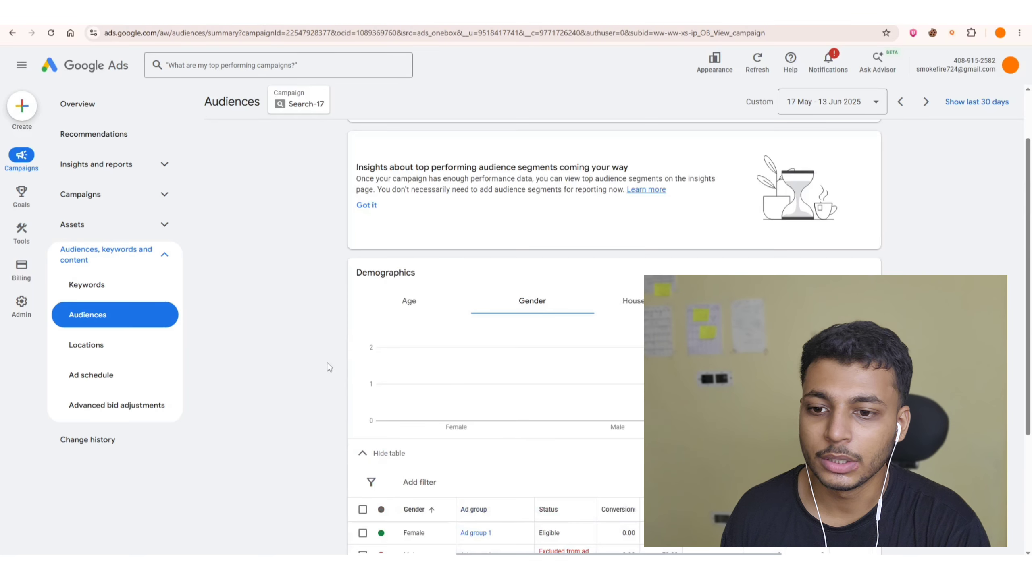
{"action": "left_click", "coordinate": [627, 301]}
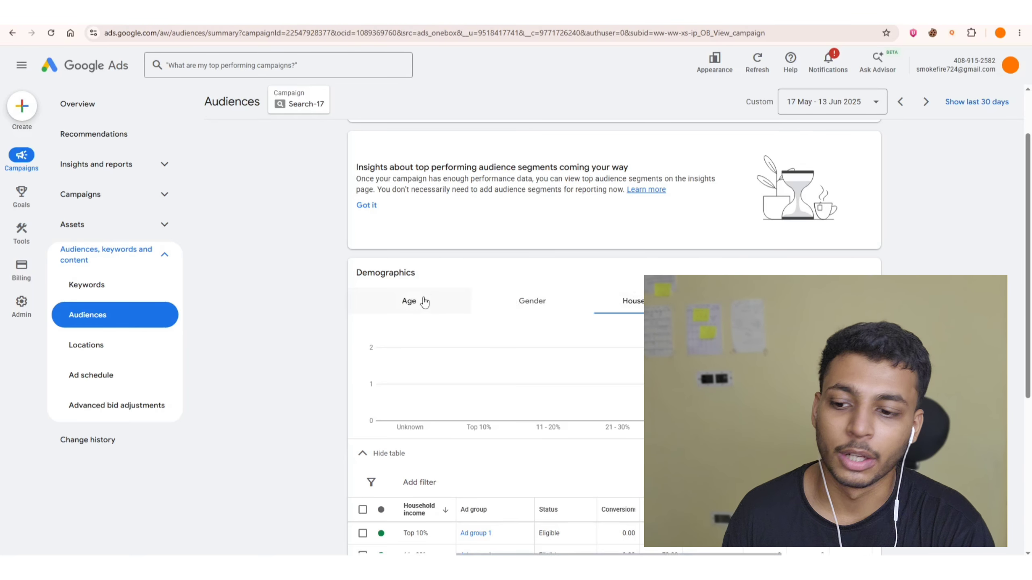
{"action": "scroll", "coordinate": [422, 301], "scroll_direction": "down", "scroll_amount": 5}
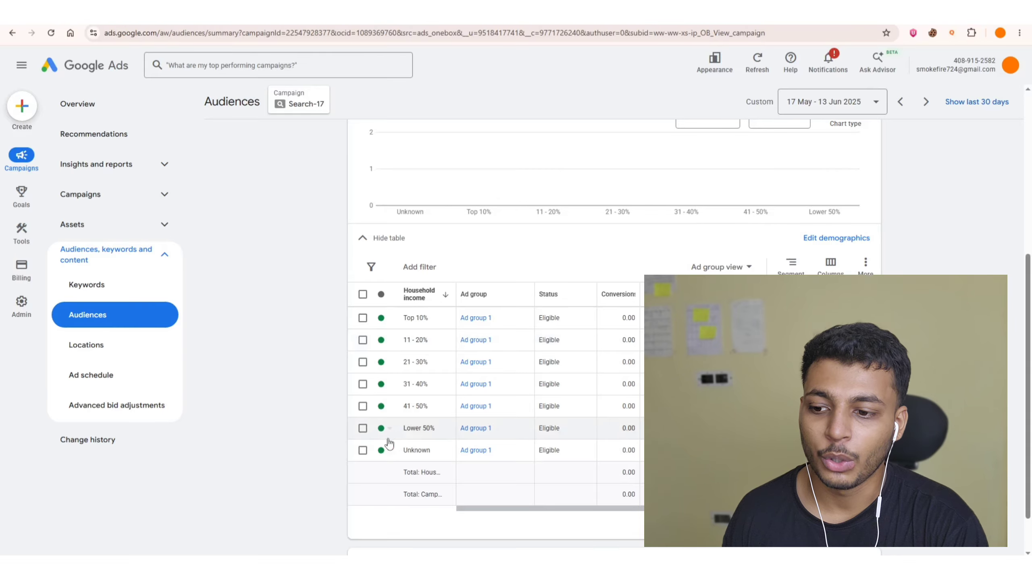
{"action": "left_click", "coordinate": [362, 450]}
{"action": "left_click", "coordinate": [362, 429]}
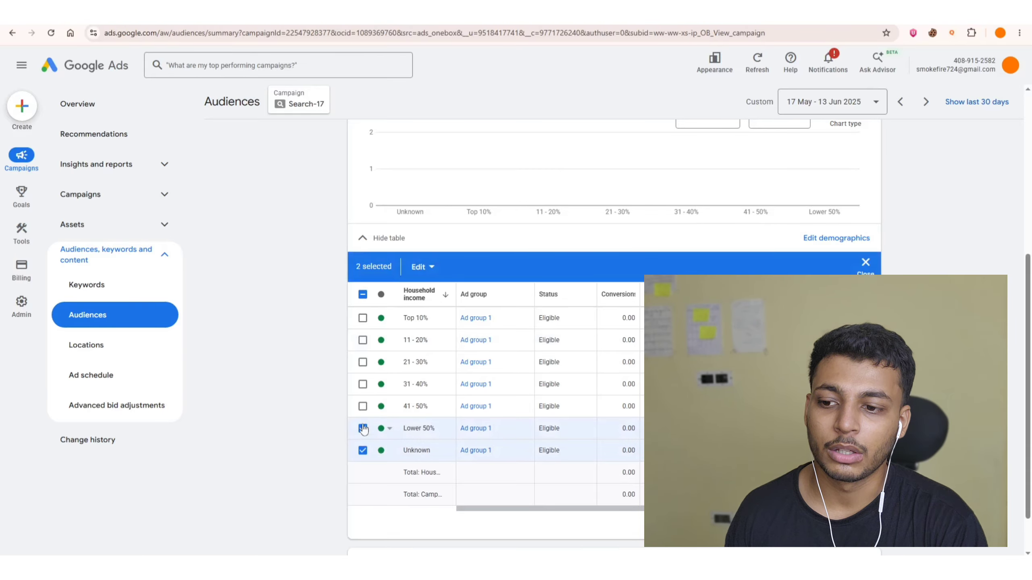
{"action": "left_click", "coordinate": [363, 406]}
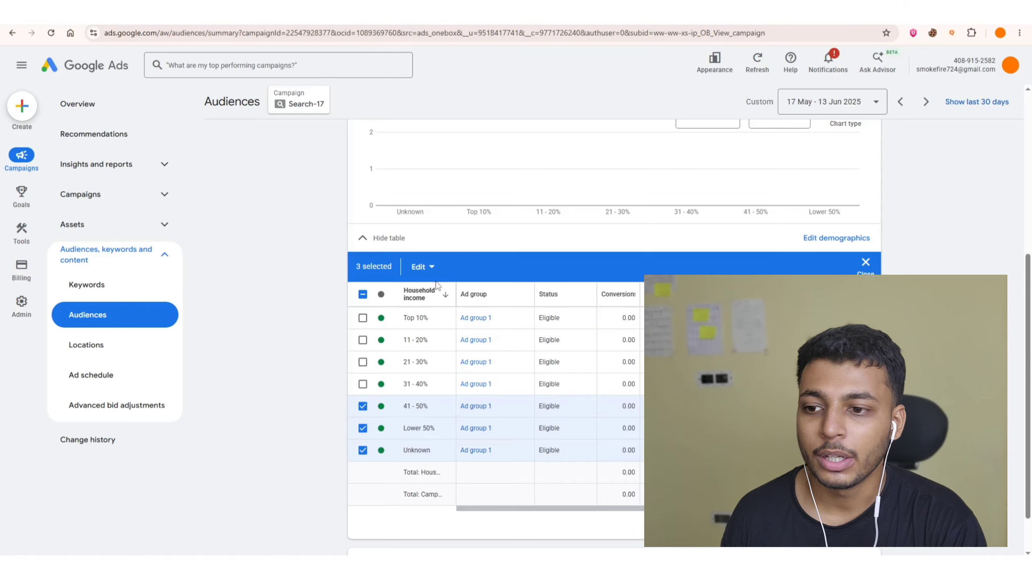
{"action": "left_click", "coordinate": [428, 271]}
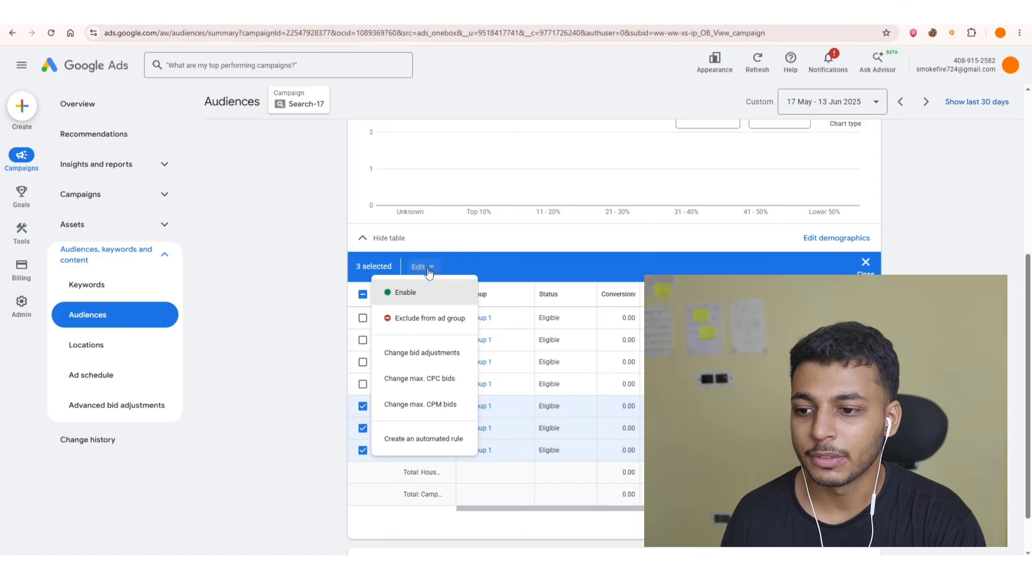
{"action": "left_click", "coordinate": [427, 319]}
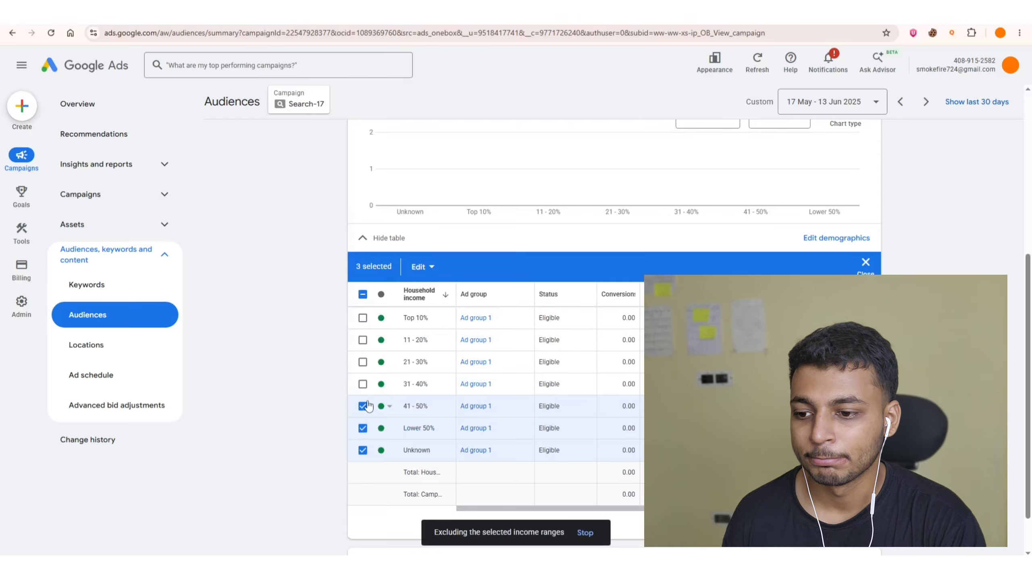
{"action": "scroll", "coordinate": [319, 324], "scroll_direction": "down", "scroll_amount": 2}
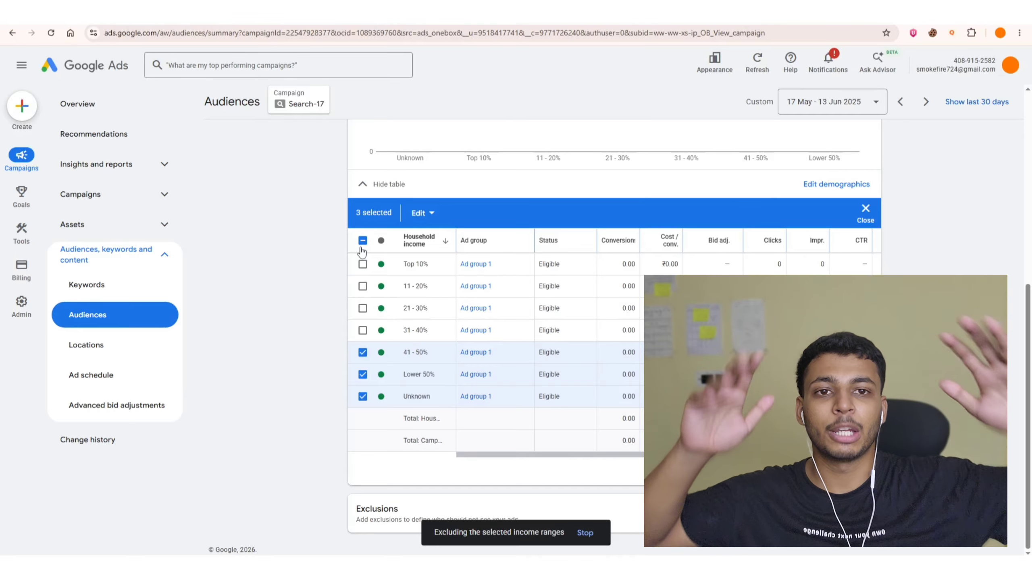
{"action": "scroll", "coordinate": [362, 253], "scroll_direction": "up", "scroll_amount": 4}
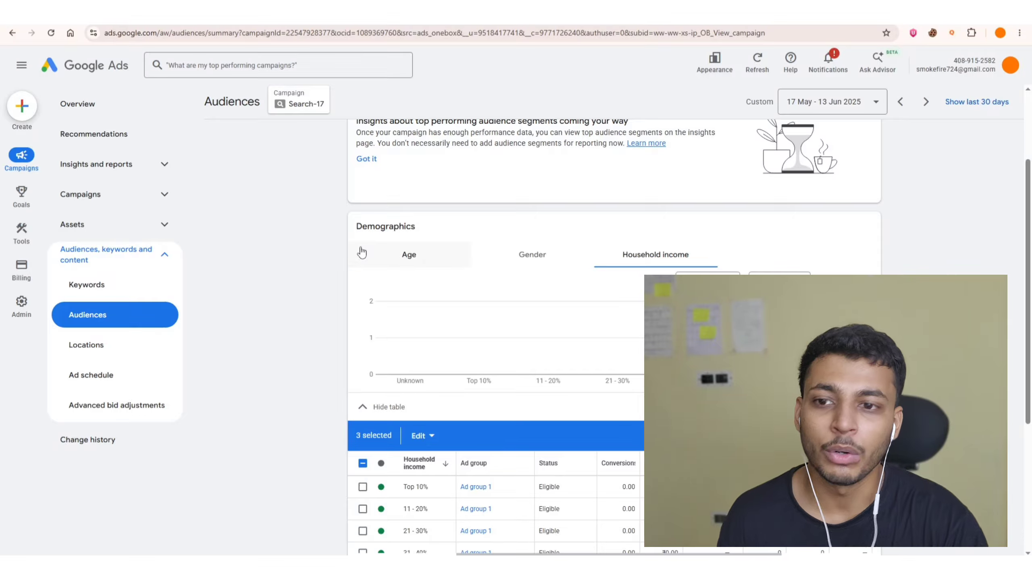
{"action": "scroll", "coordinate": [361, 252], "scroll_direction": "down", "scroll_amount": 5}
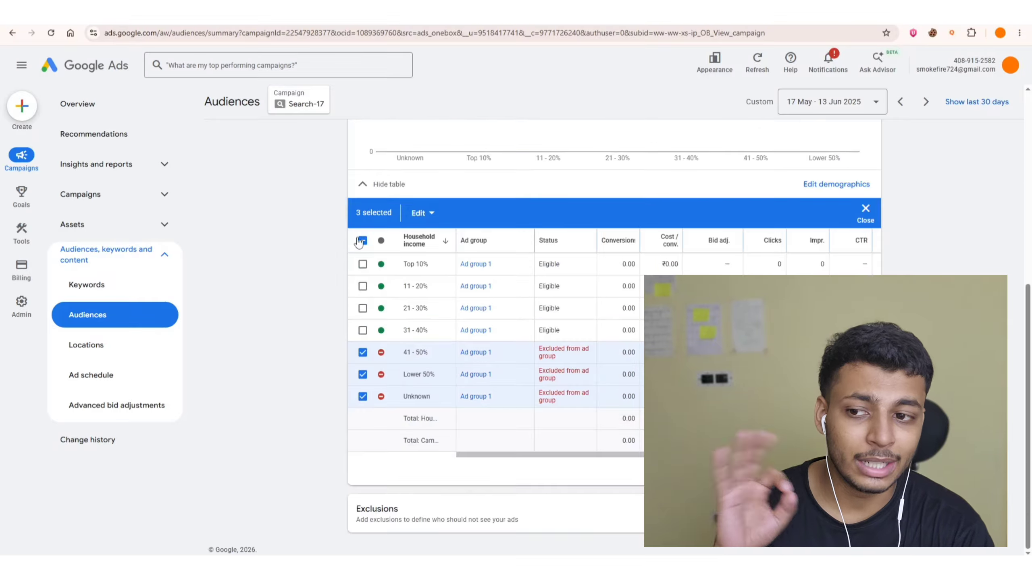
{"action": "left_click", "coordinate": [363, 240]}
{"action": "left_click", "coordinate": [361, 241]}
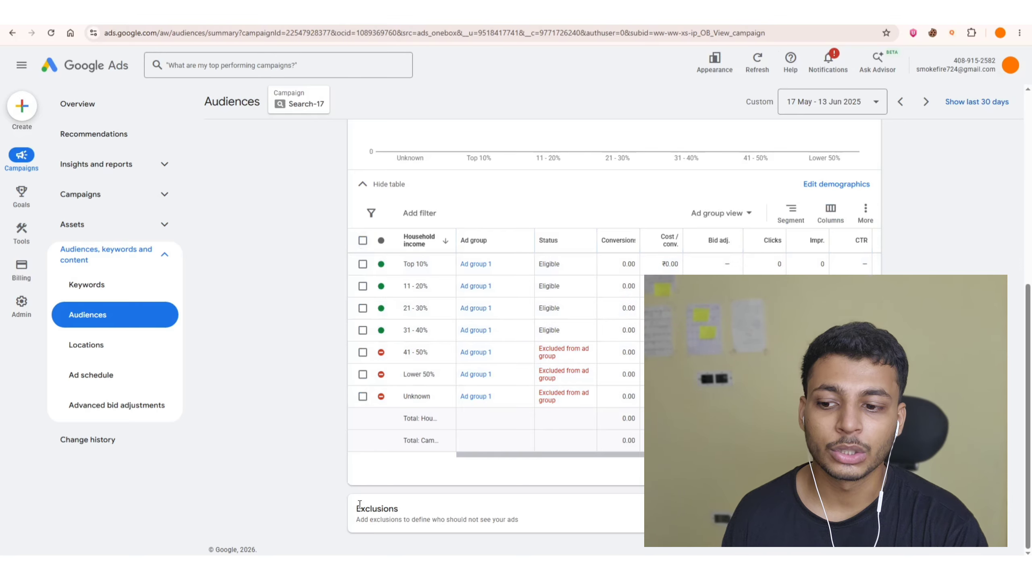
{"action": "left_click_drag", "start_coordinate": [359, 504], "coordinate": [415, 531]}
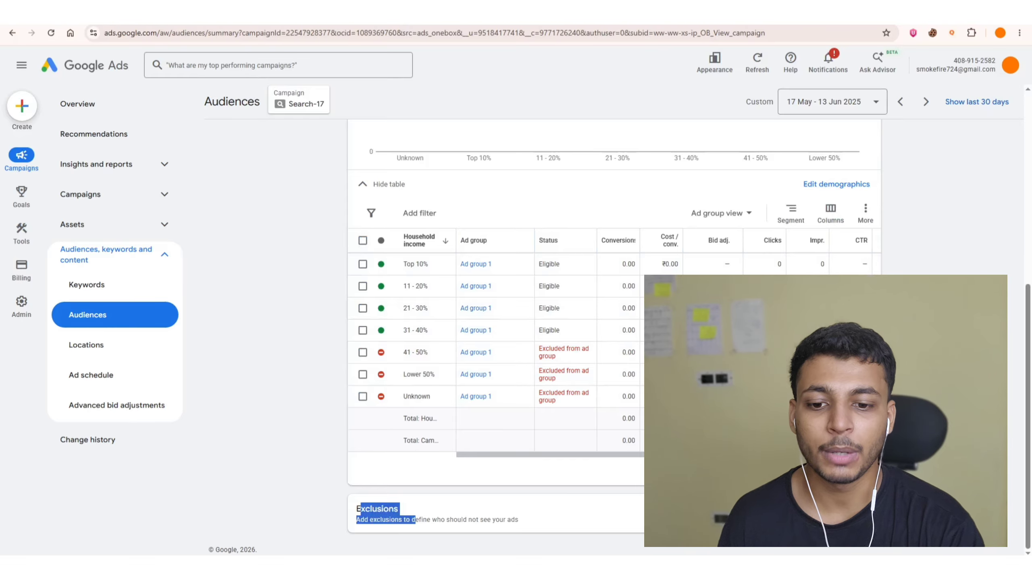
Start adding audience segment exclusions for Ad group 1.
{"action": "left_click", "coordinate": [841, 514]}
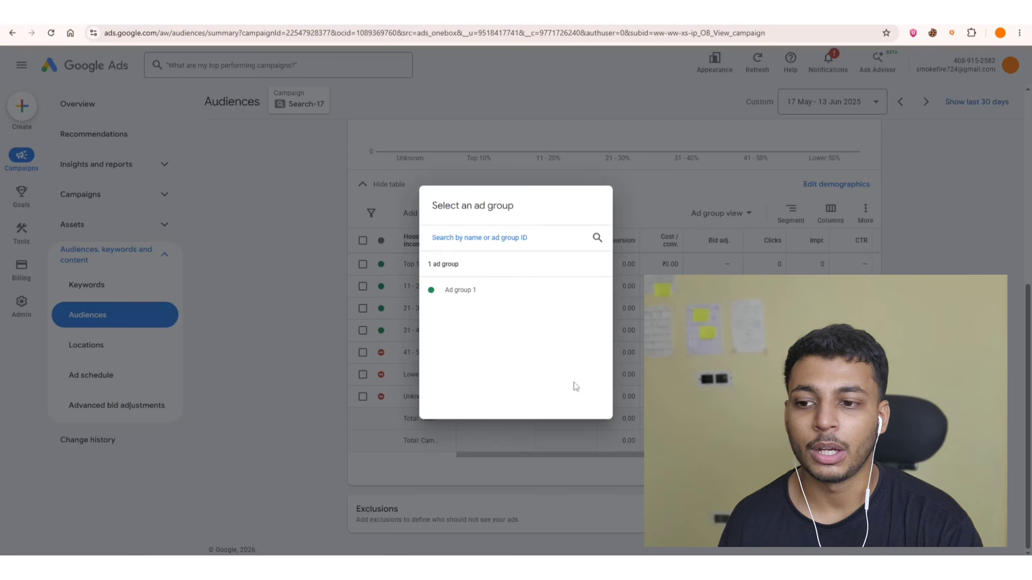
{"action": "left_click", "coordinate": [529, 299]}
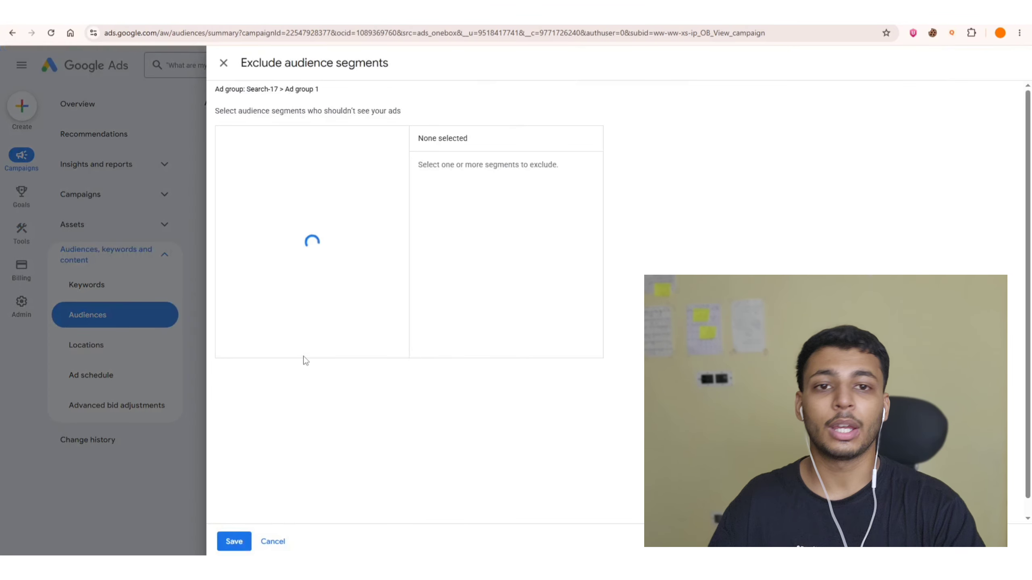